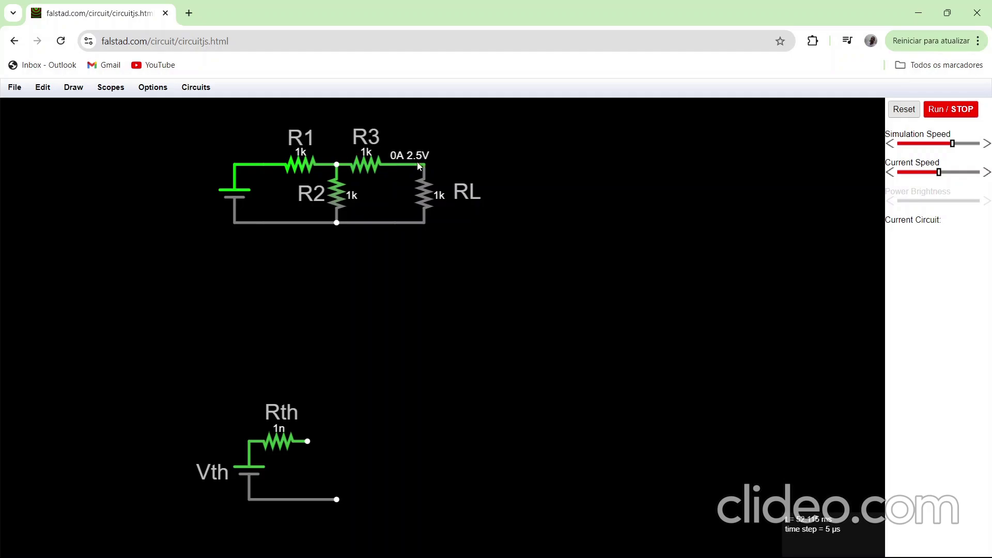
- Start the simulation and detach the load resistor RL from the upper circuit, leaving its output terminals open
{"action": "left_click_drag", "start_coordinate": [426, 197], "coordinate": [453, 196]}
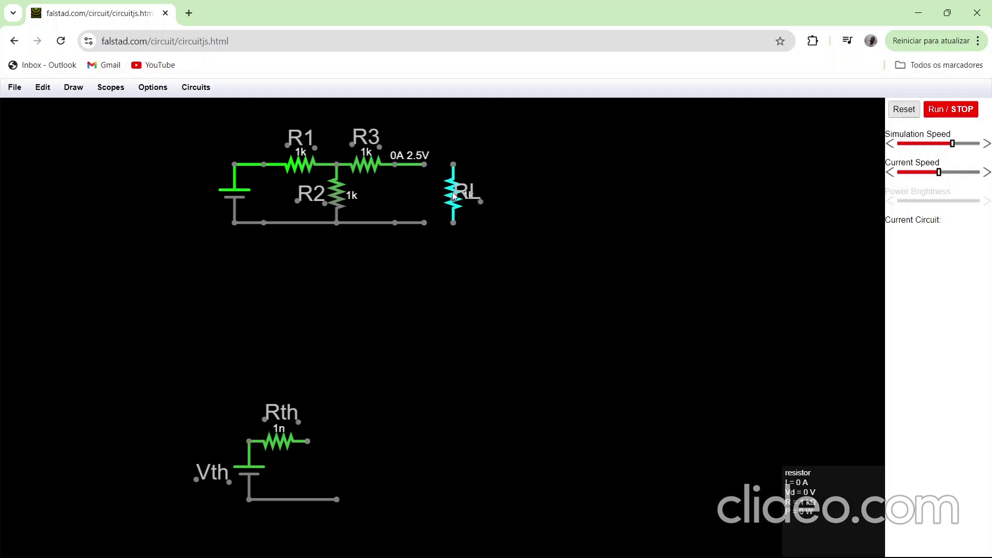
{"action": "left_click", "coordinate": [929, 114]}
{"action": "left_click_drag", "start_coordinate": [456, 203], "coordinate": [425, 203]}
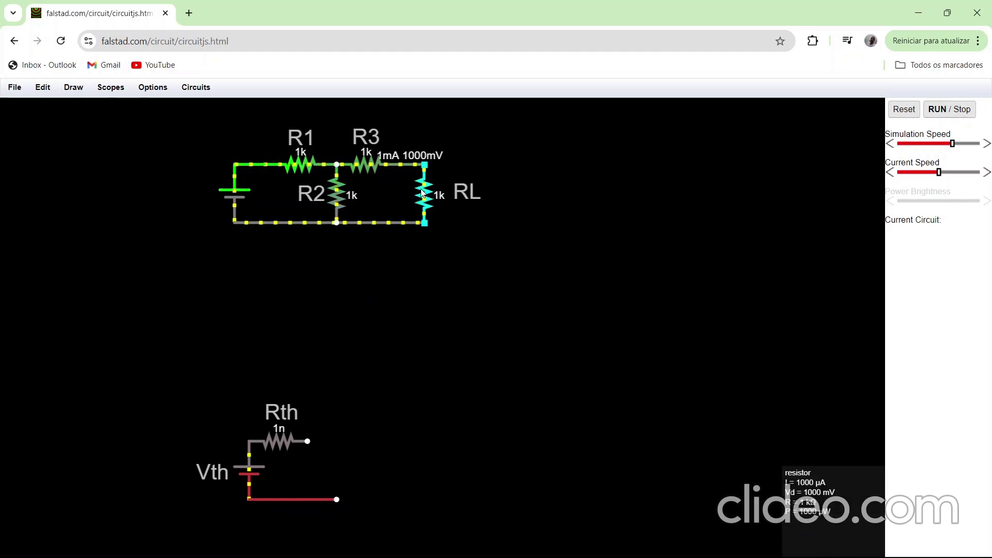
{"action": "left_click_drag", "start_coordinate": [423, 195], "coordinate": [437, 195]}
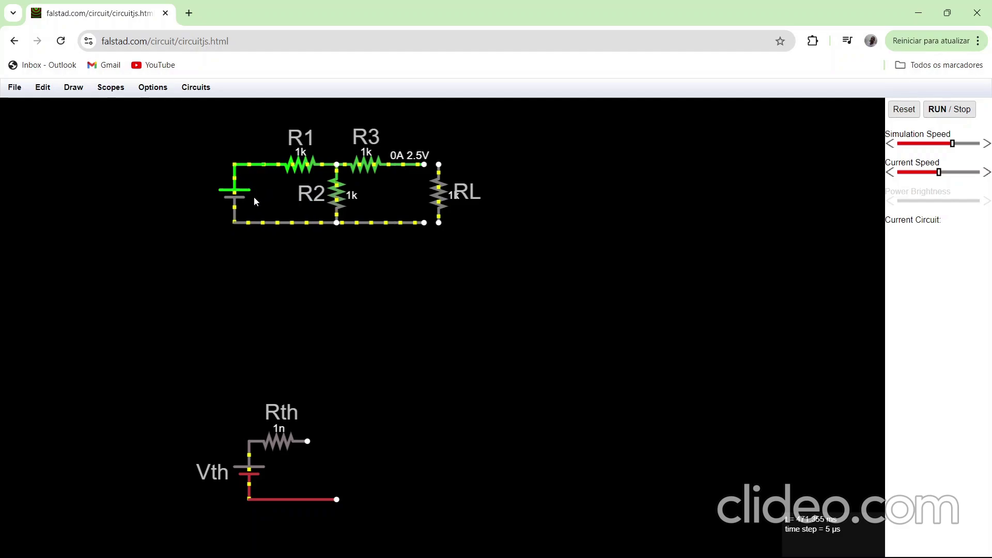
- Check the upper circuit's voltage source settings and close them without changes
{"action": "double_click", "coordinate": [240, 197]}
{"action": "left_click", "coordinate": [468, 283]}
{"action": "left_click", "coordinate": [490, 371]}
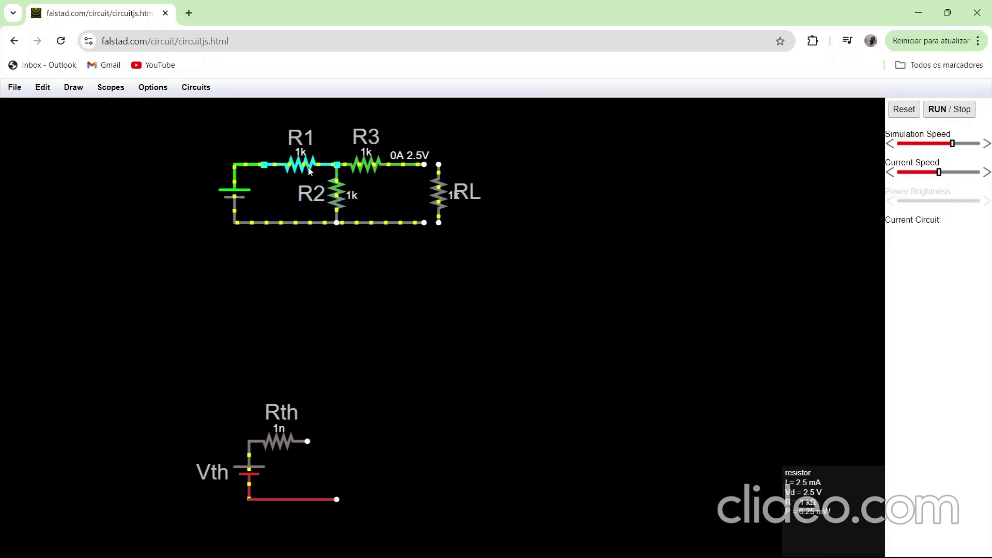
- Duplicate the R1 label below the upper circuit, set its text to "Vth = R2 * 5 / (R1 + R2)", and delete the extra R1 copy
{"action": "key", "text": "ctrl+d"}
{"action": "left_click_drag", "start_coordinate": [278, 132], "coordinate": [295, 259]}
{"action": "double_click", "coordinate": [296, 259]}
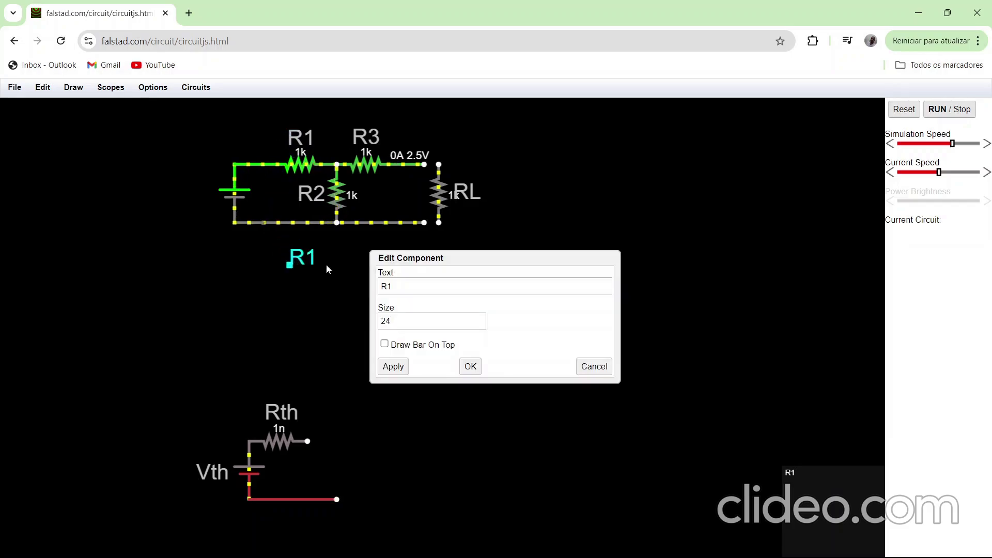
{"action": "double_click", "coordinate": [408, 290]}
{"action": "type", "text": "Vth = R2 * 5"}
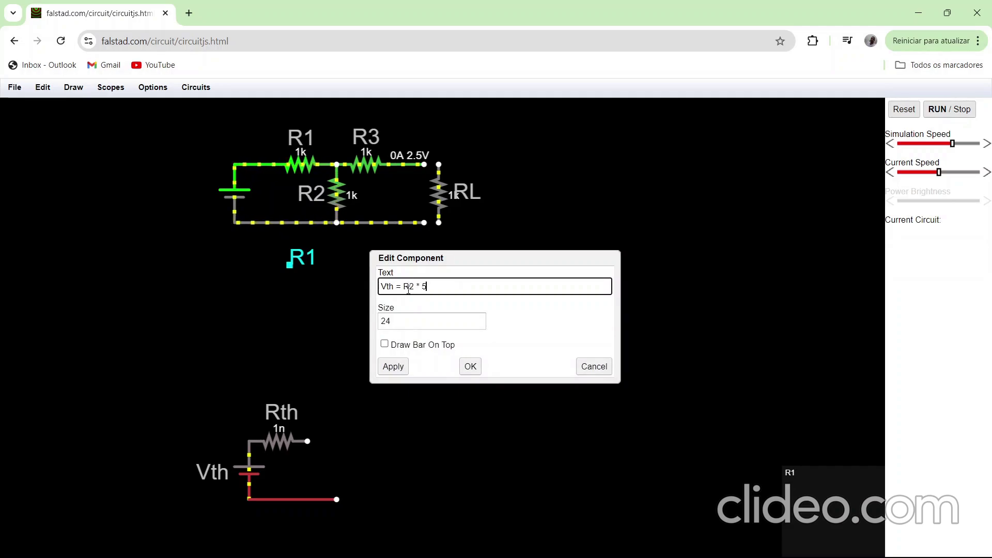
{"action": "type", "text": " / (R"}
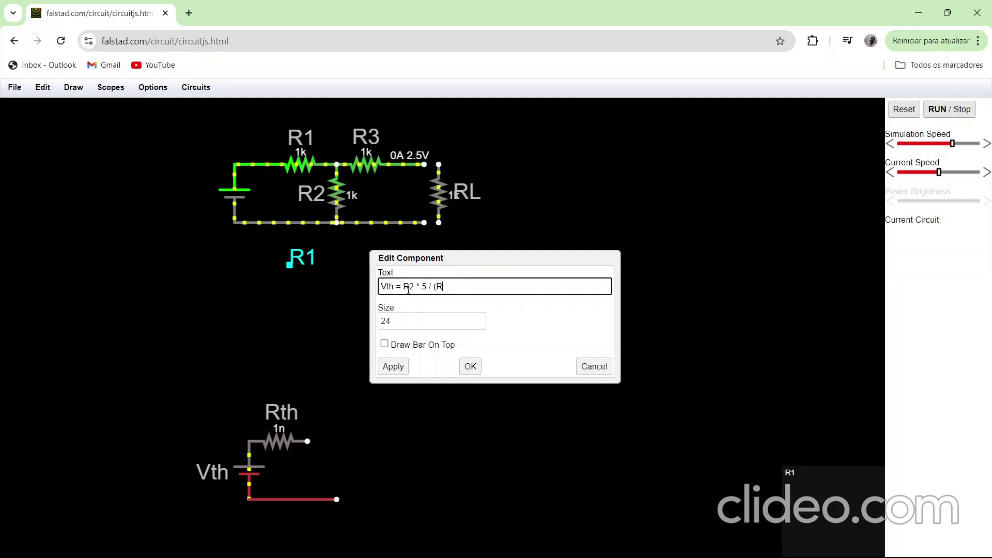
{"action": "type", "text": "1 + R2)"}
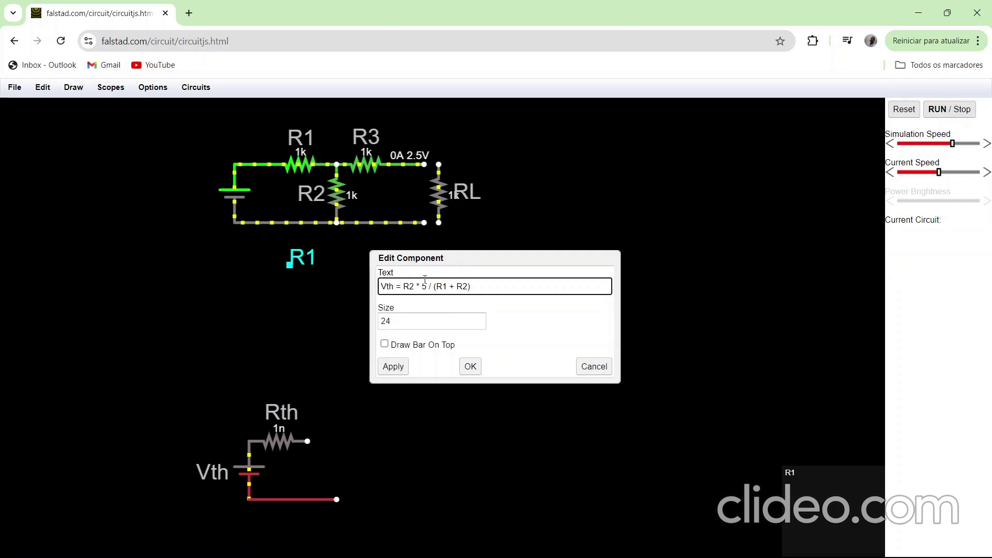
{"action": "left_click_drag", "start_coordinate": [475, 286], "coordinate": [379, 286]}
{"action": "left_click", "coordinate": [399, 301]}
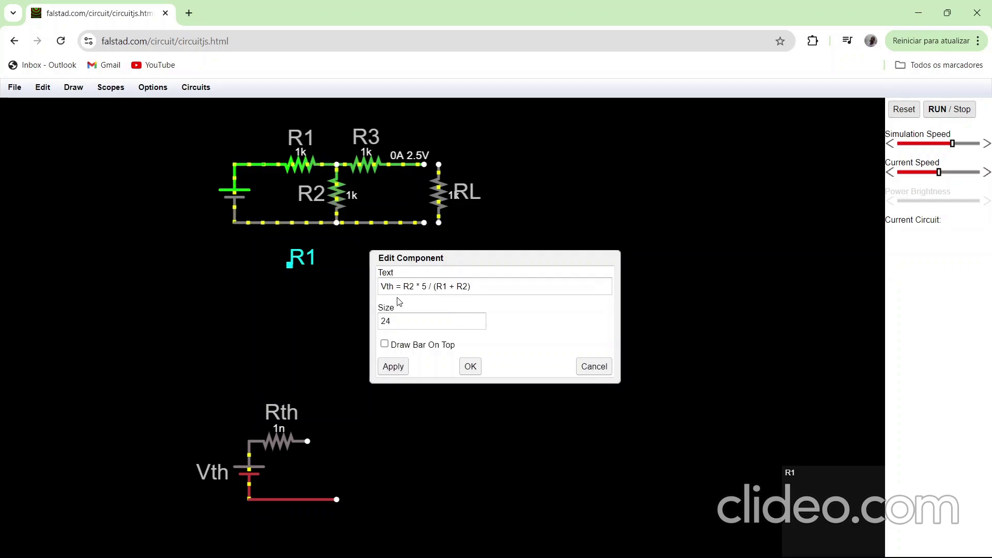
{"action": "left_click", "coordinate": [477, 287]}
{"action": "key", "text": "Return"}
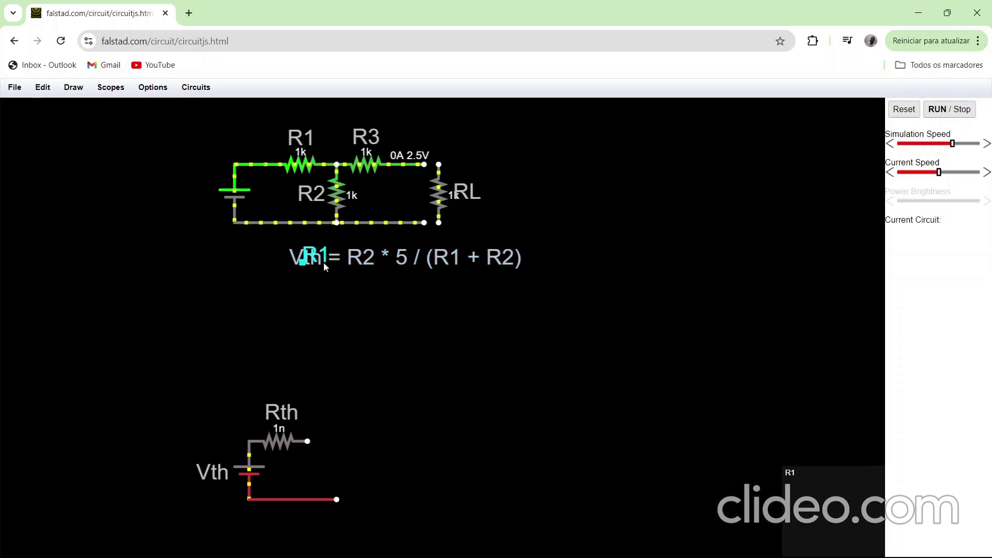
{"action": "left_click_drag", "start_coordinate": [318, 265], "coordinate": [302, 294]}
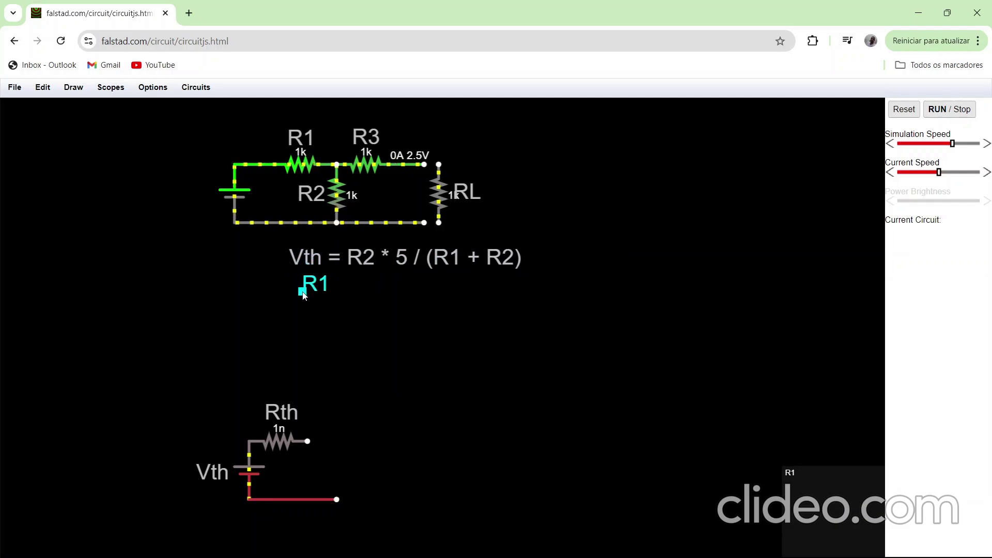
{"action": "key", "text": "Delete"}
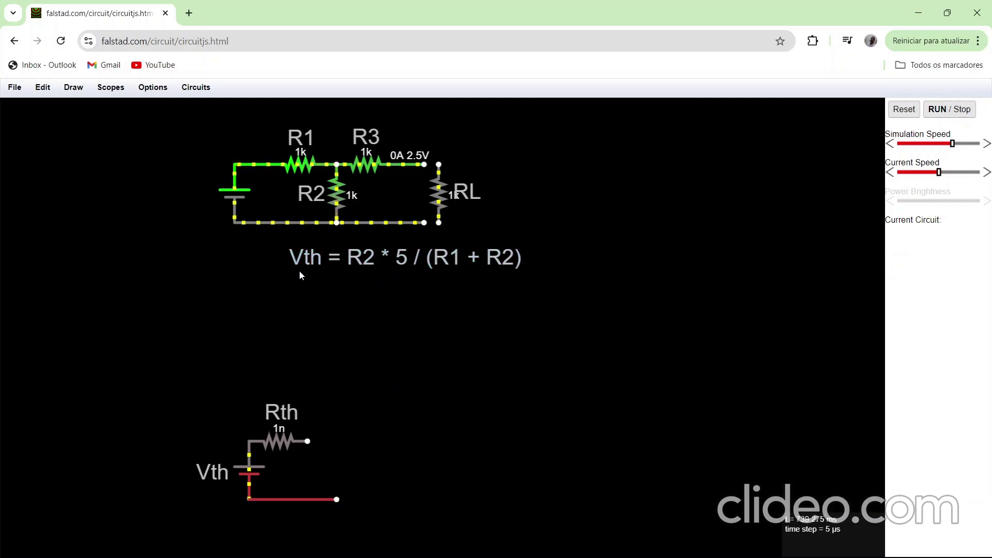
- Duplicate the Vth formula directly below itself and set the copy's text to "Vth = 1000 * 5 / (1000 + 1000) = 2.5V"
{"action": "key", "text": "ctrl+d"}
{"action": "left_click_drag", "start_coordinate": [252, 259], "coordinate": [354, 290]}
{"action": "double_click", "coordinate": [354, 289]}
{"action": "double_click", "coordinate": [407, 287]}
{"action": "key", "text": "BackSpace"}
{"action": "type", "text": "1000"}
{"action": "key", "text": "BackSpace"}
{"action": "key", "text": "BackSpace"}
{"action": "type", "text": "1000 + "}
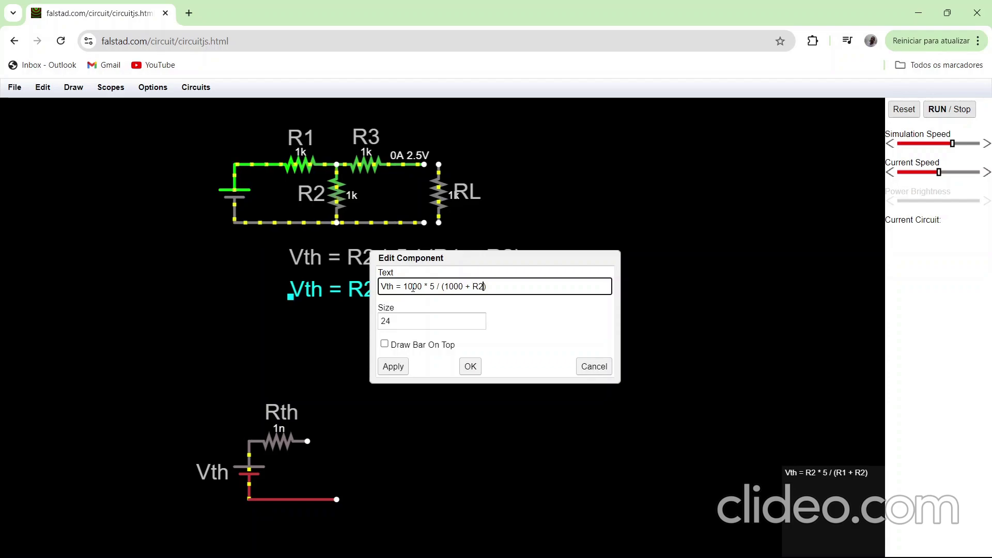
{"action": "type", "text": "1000)"}
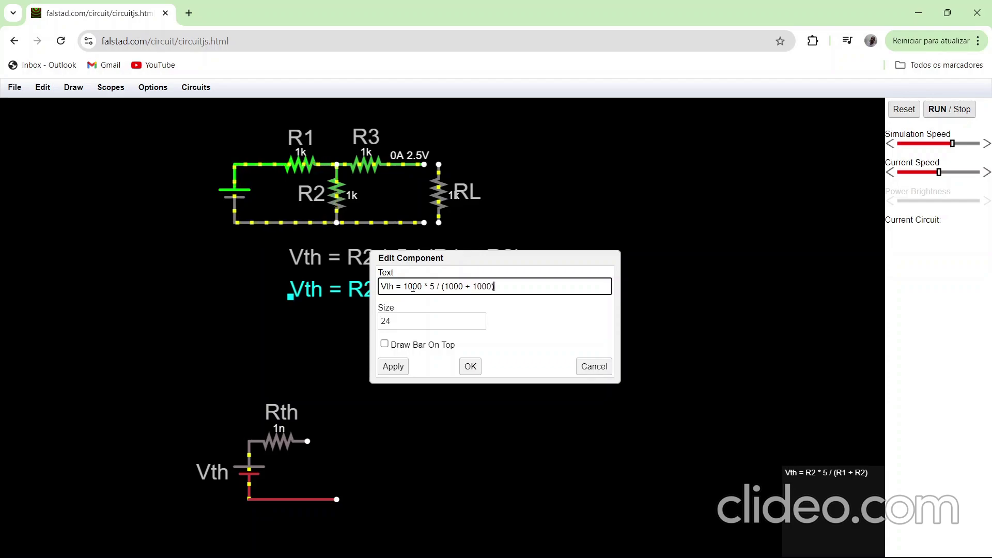
{"action": "type", "text": " = 2"}
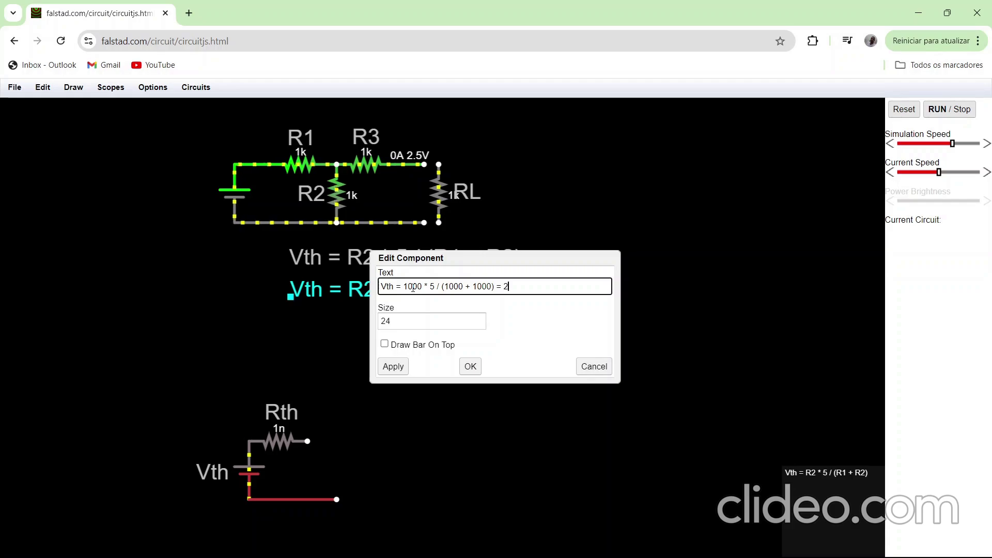
{"action": "type", "text": ".5V"}
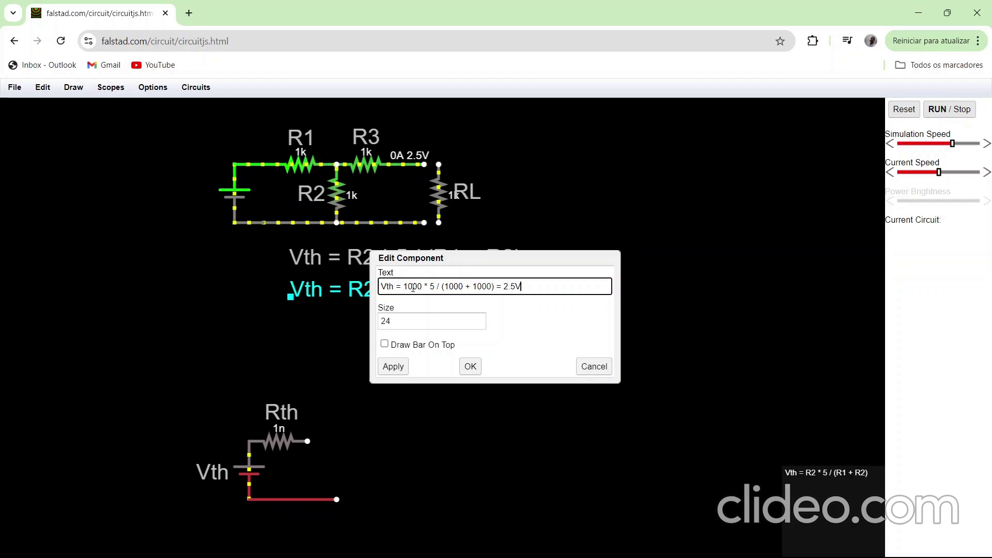
{"action": "key", "text": "Return"}
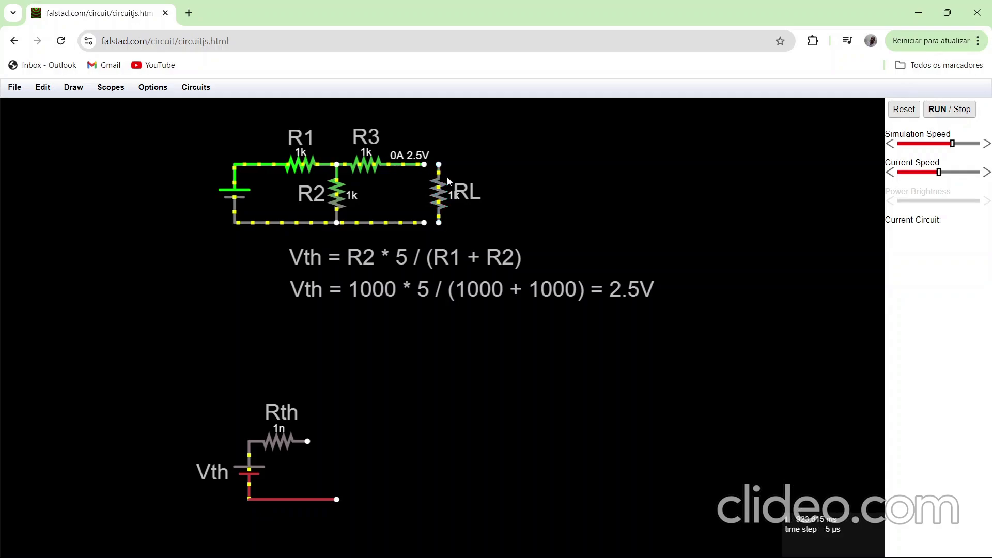
- Check the voltage setting of the Vth source in the lower circuit and close its properties
{"action": "double_click", "coordinate": [249, 468]}
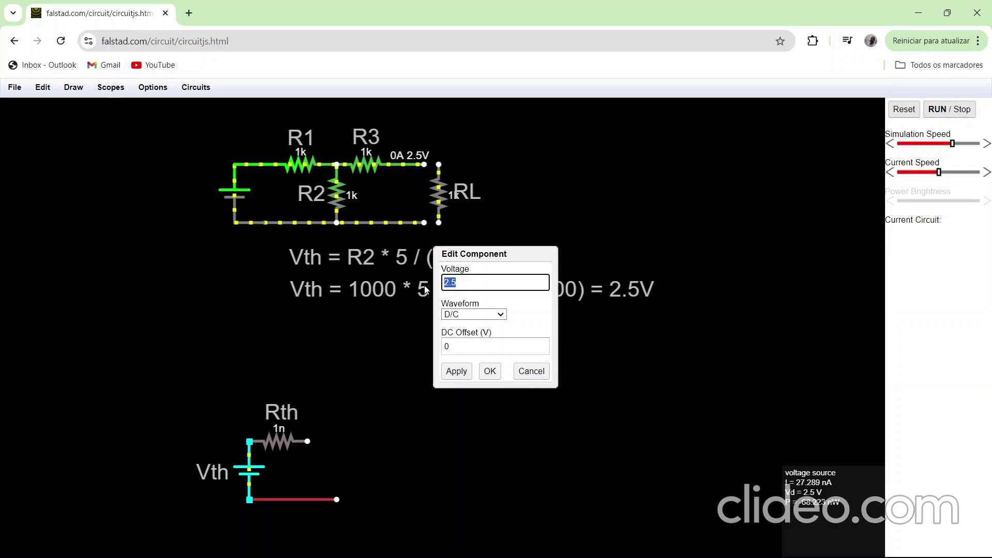
{"action": "key", "text": "Return"}
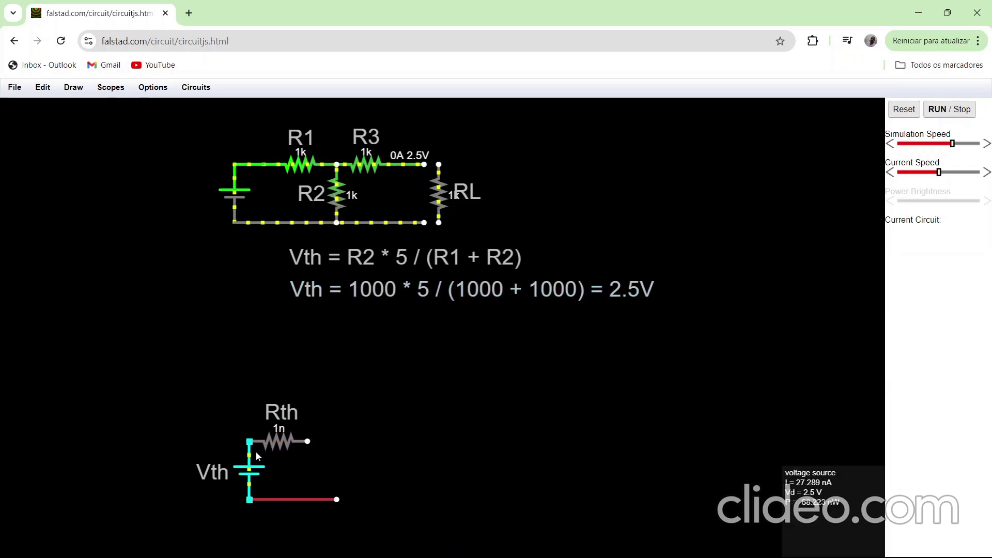
- Detach the voltage source from the upper circuit and short its two open terminals with a vertical wire
{"action": "left_click_drag", "start_coordinate": [232, 198], "coordinate": [201, 196]}
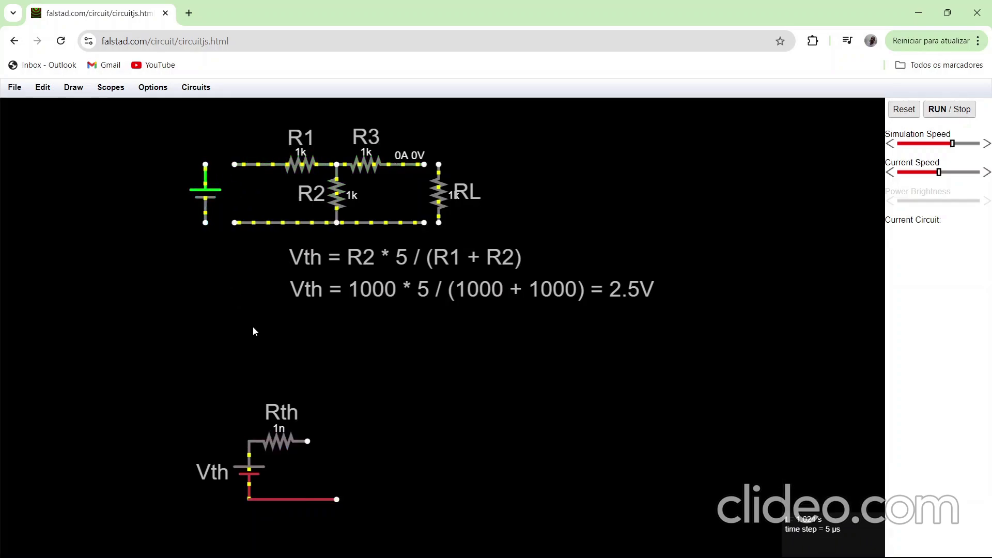
{"action": "left_click_drag", "start_coordinate": [234, 165], "coordinate": [235, 223]}
{"action": "left_click", "coordinate": [214, 195]}
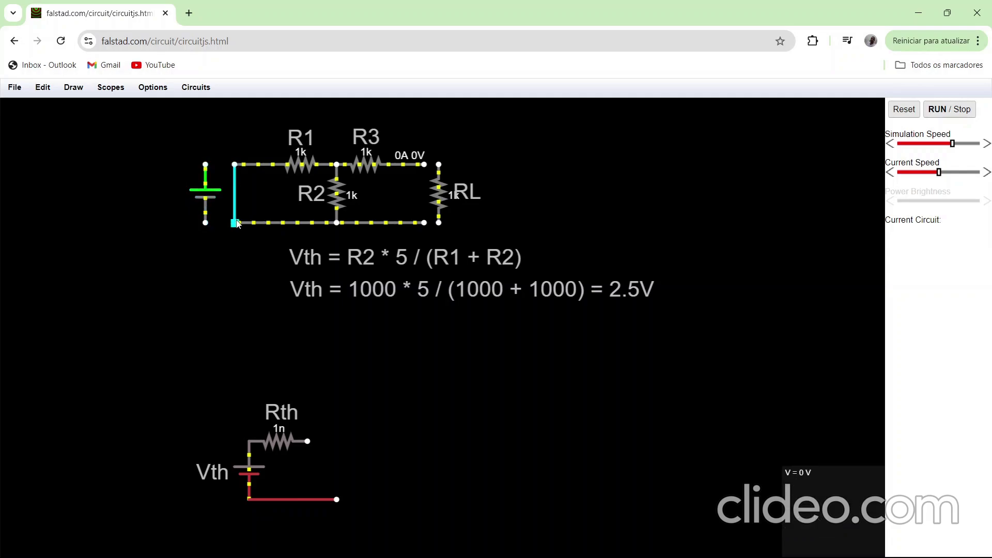
{"action": "key", "text": "Delete"}
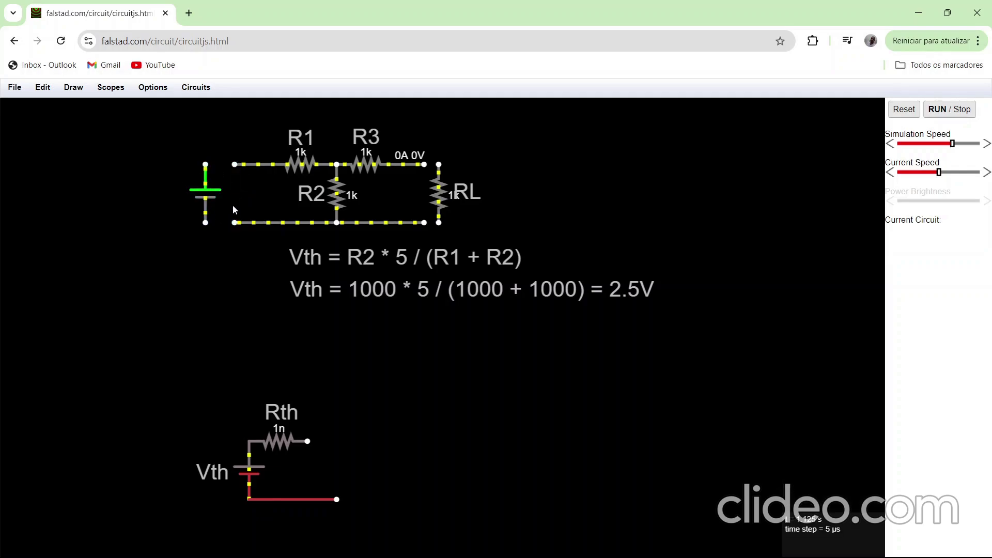
{"action": "key", "text": "ctrl+z"}
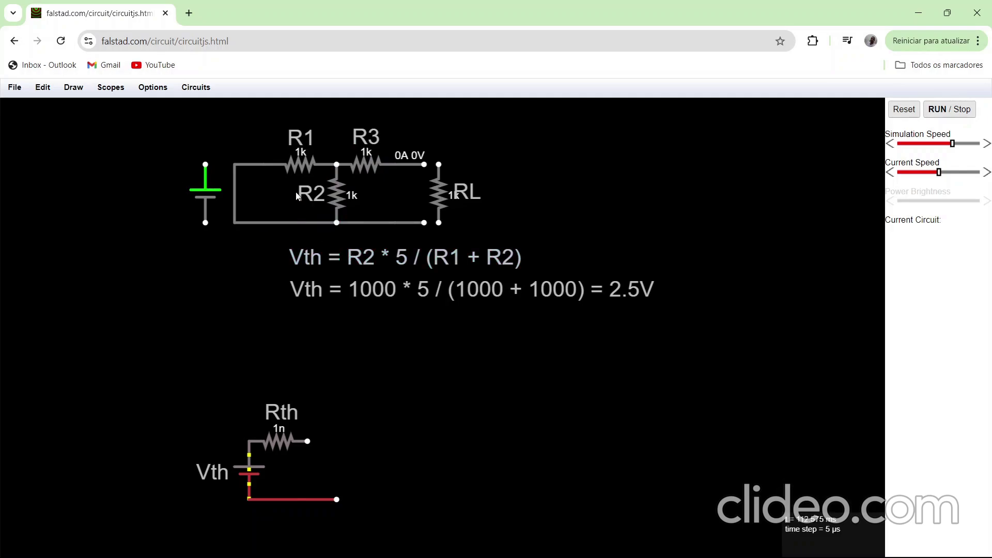
- Place a copy of the R1 label below the Vth equations and set its text to "Rth = R1 || R2 + R3"
{"action": "left_click_drag", "start_coordinate": [292, 147], "coordinate": [299, 334]}
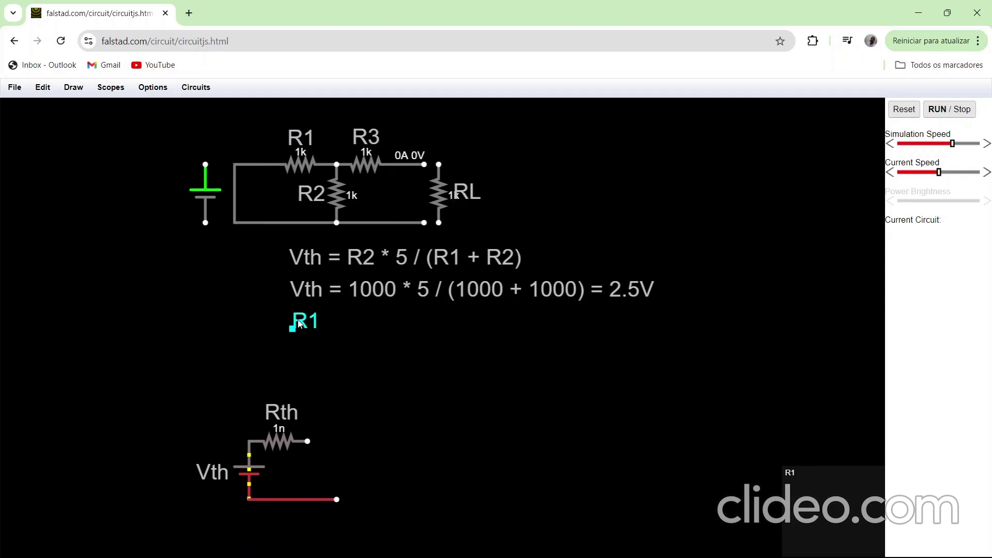
{"action": "double_click", "coordinate": [304, 321]}
{"action": "left_click", "coordinate": [407, 287]}
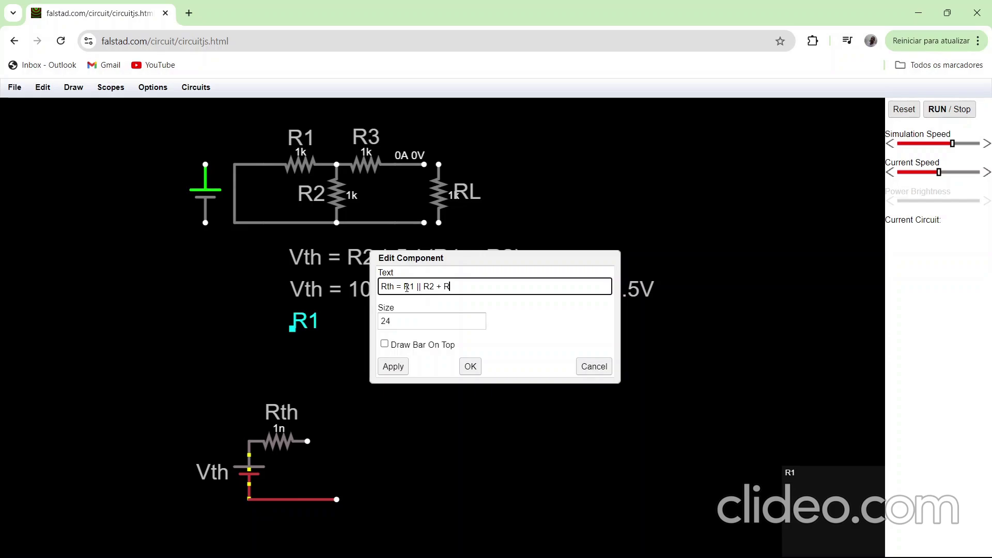
{"action": "key", "text": "Return"}
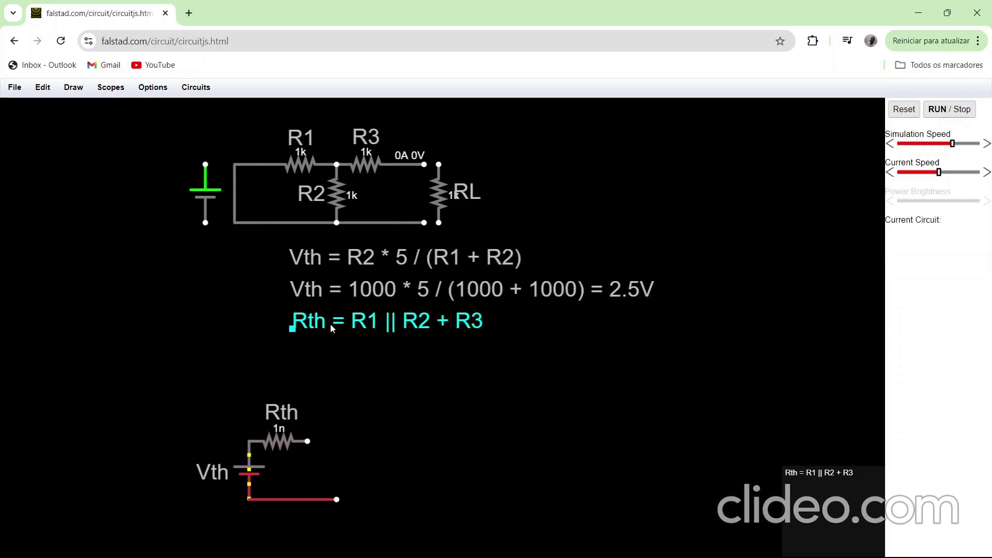
- Duplicate the Rth formula below itself and set the copy's text to "Rth = (1000 * 1000) / (1000 + 1000) + 1000 = 500 + 1000 = 1500"
{"action": "key", "text": "ctrl+d"}
{"action": "left_click_drag", "start_coordinate": [289, 333], "coordinate": [323, 361]}
{"action": "double_click", "coordinate": [324, 360]}
{"action": "left_click_drag", "start_coordinate": [434, 287], "coordinate": [411, 287]}
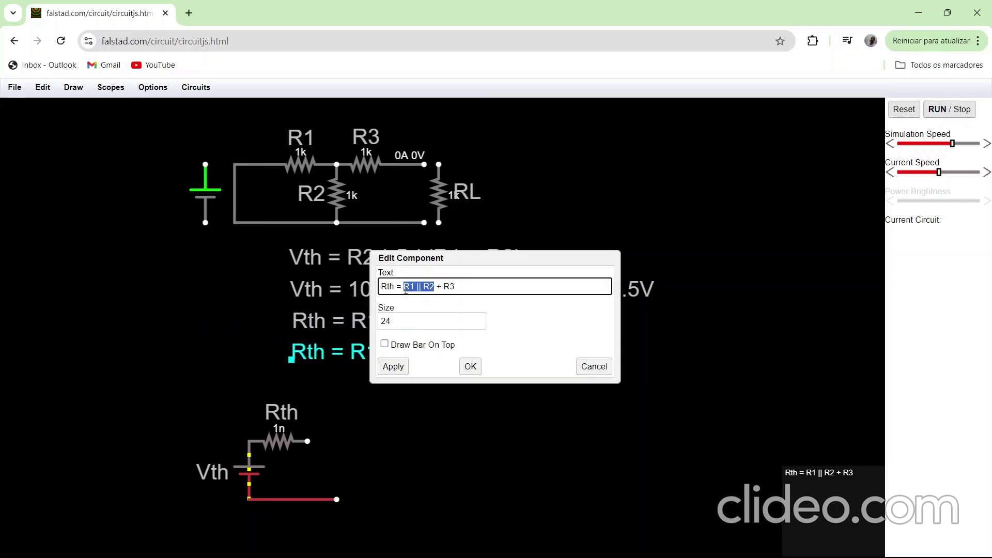
{"action": "type", "text": "("}
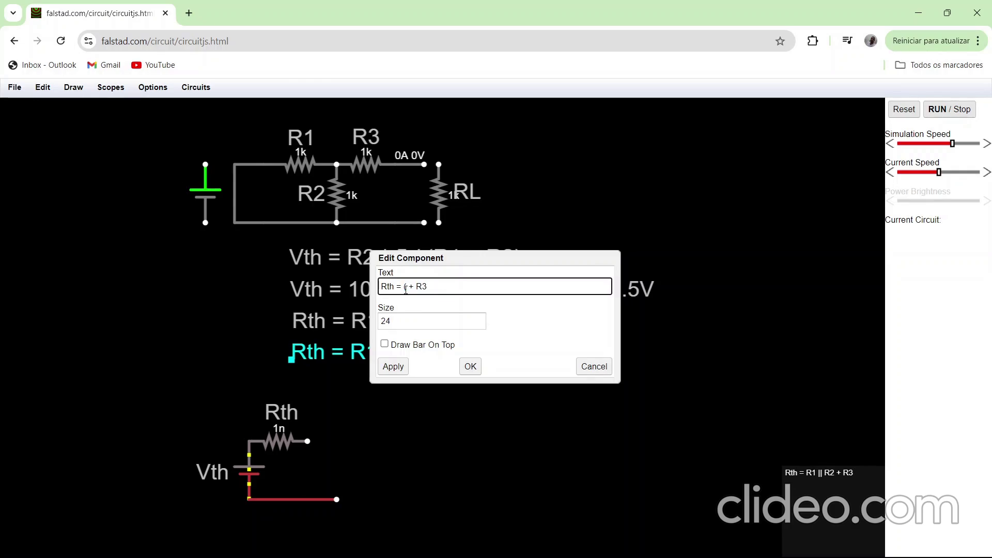
{"action": "type", "text": "1000 + "}
{"action": "type", "text": " * 1000"}
{"action": "type", "text": ") /"}
{"action": "type", "text": "(1000 + 1"}
{"action": "type", "text": "000"}
{"action": "type", "text": ")"}
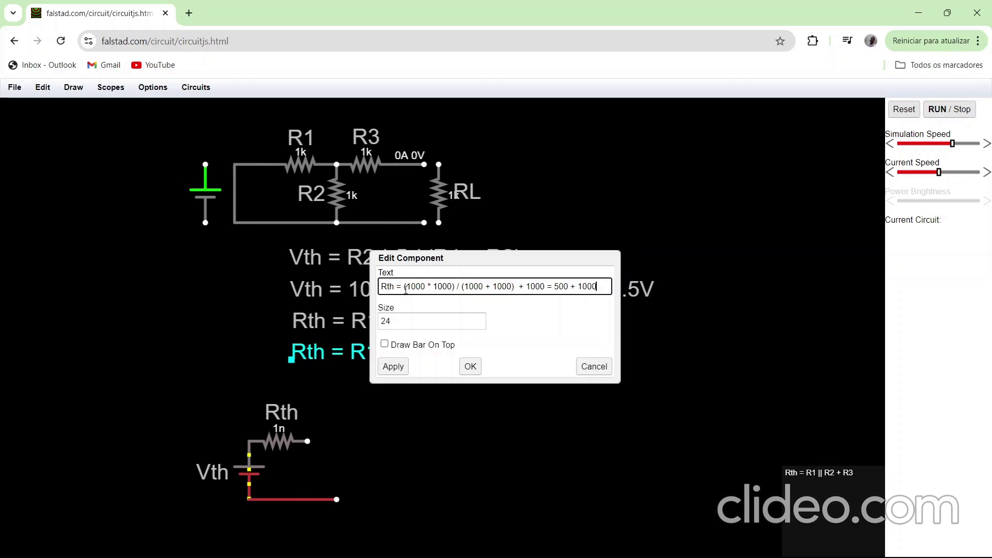
{"action": "type", "text": "1500"}
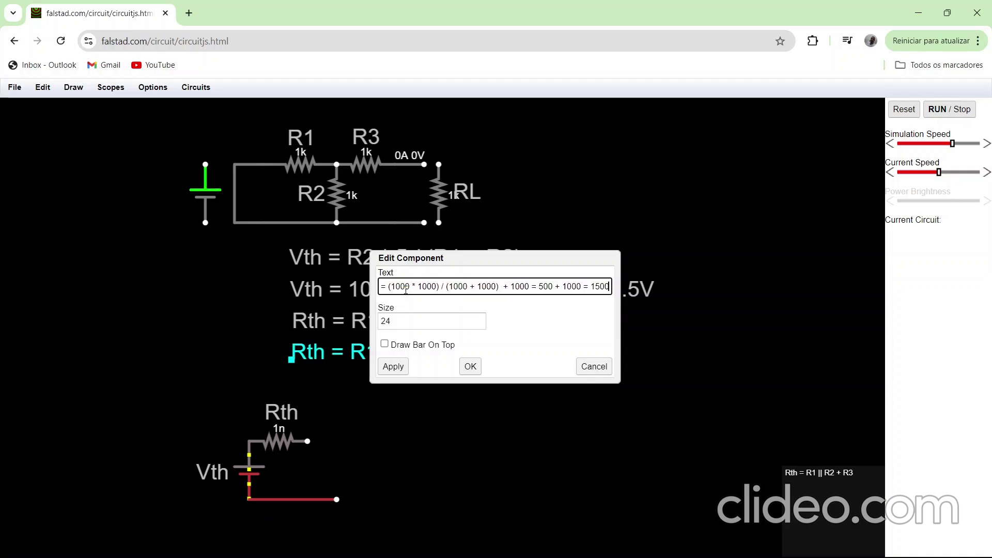
{"action": "key", "text": "Return"}
{"action": "left_click_drag", "start_coordinate": [290, 354], "coordinate": [271, 339]}
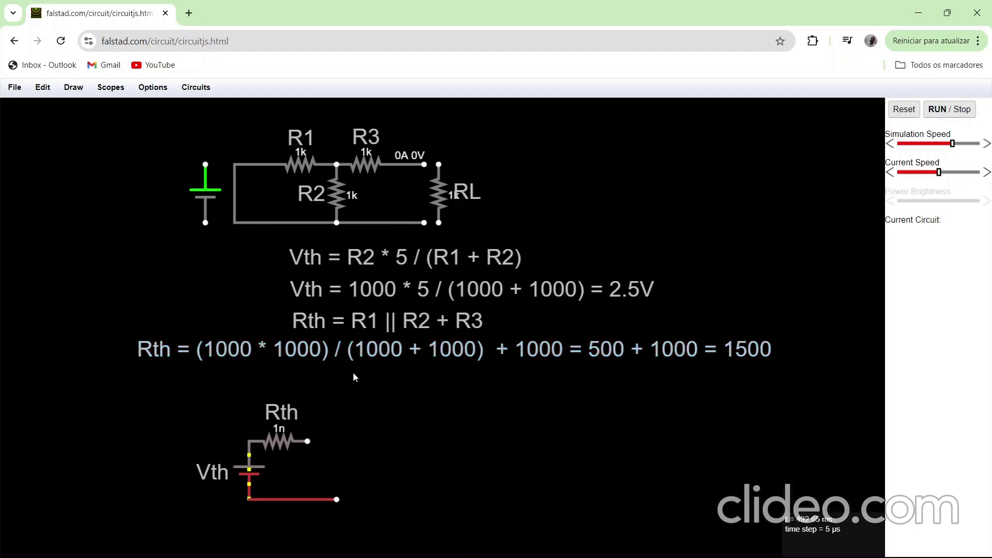
- Set the resistance of Rth in the lower circuit to 1.5k
{"action": "double_click", "coordinate": [281, 435]}
{"action": "left_click_drag", "start_coordinate": [461, 316], "coordinate": [405, 317]}
{"action": "type", "text": "1.5k"}
{"action": "key", "text": "Return"}
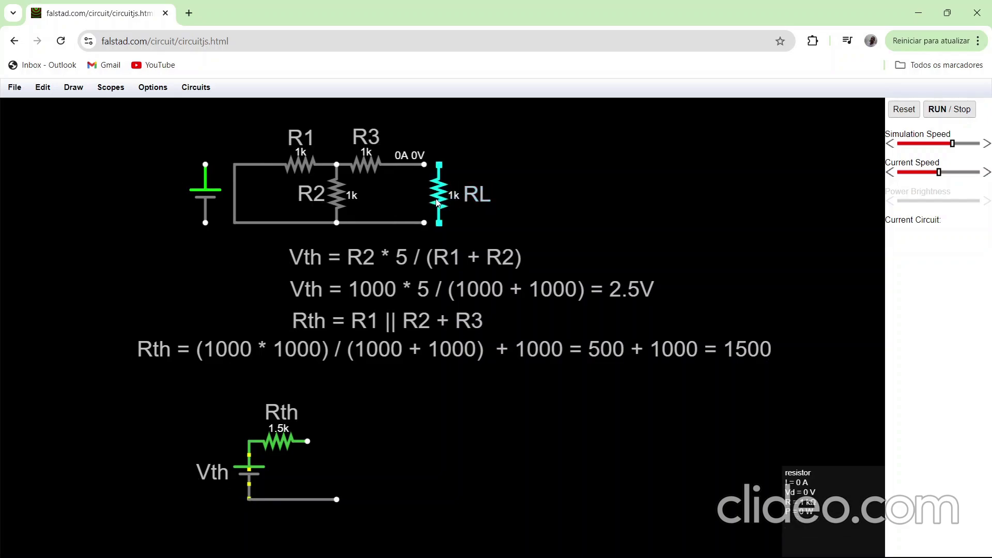
- Duplicate the 1k load resistor RL and connect the copy across the output of the lower Thevenin circuit
{"action": "key", "text": "ctrl+d"}
{"action": "left_click_drag", "start_coordinate": [793, 196], "coordinate": [334, 474]}
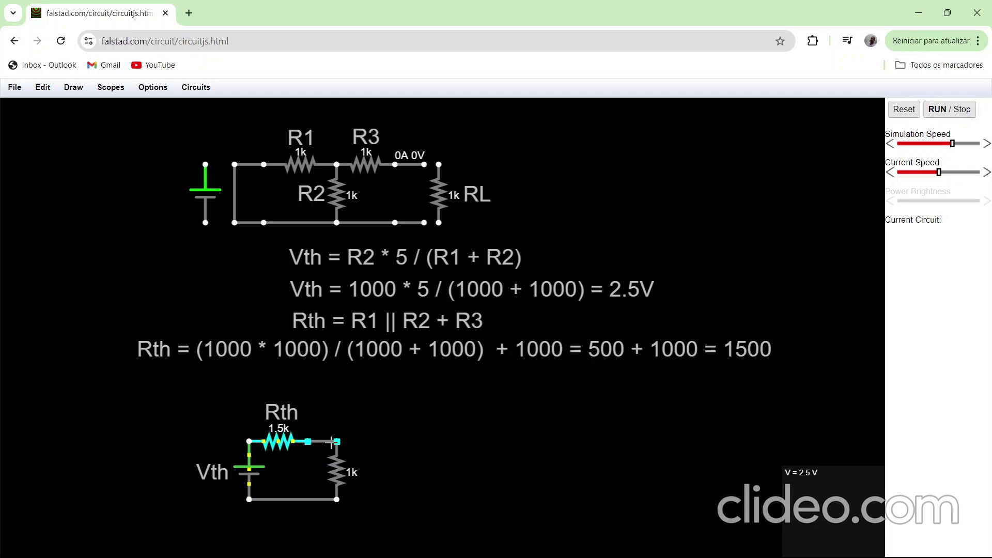
- Restore the upper circuit by reconnecting RL and putting the voltage source back in place of the shorting wire
{"action": "left_click_drag", "start_coordinate": [445, 204], "coordinate": [432, 205]}
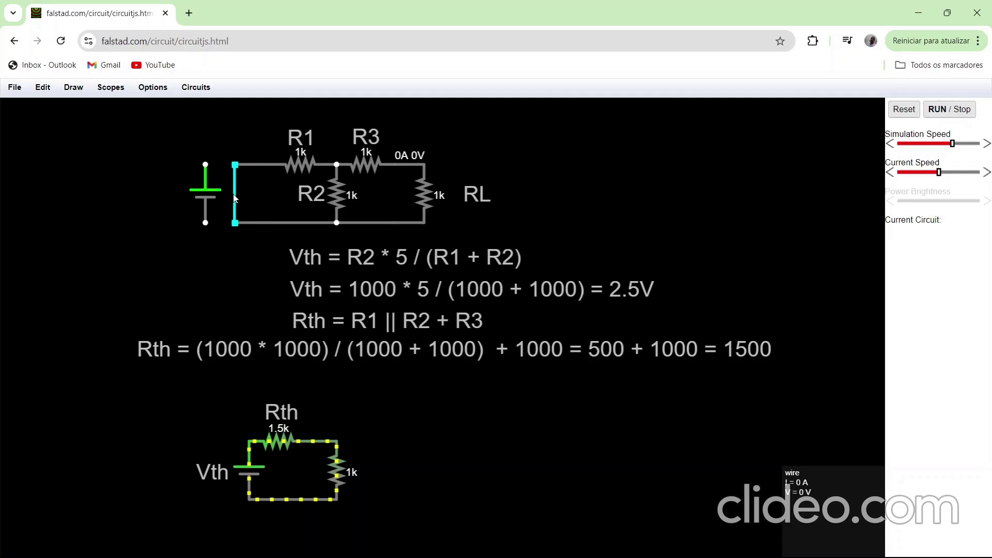
{"action": "left_click_drag", "start_coordinate": [206, 193], "coordinate": [235, 193]}
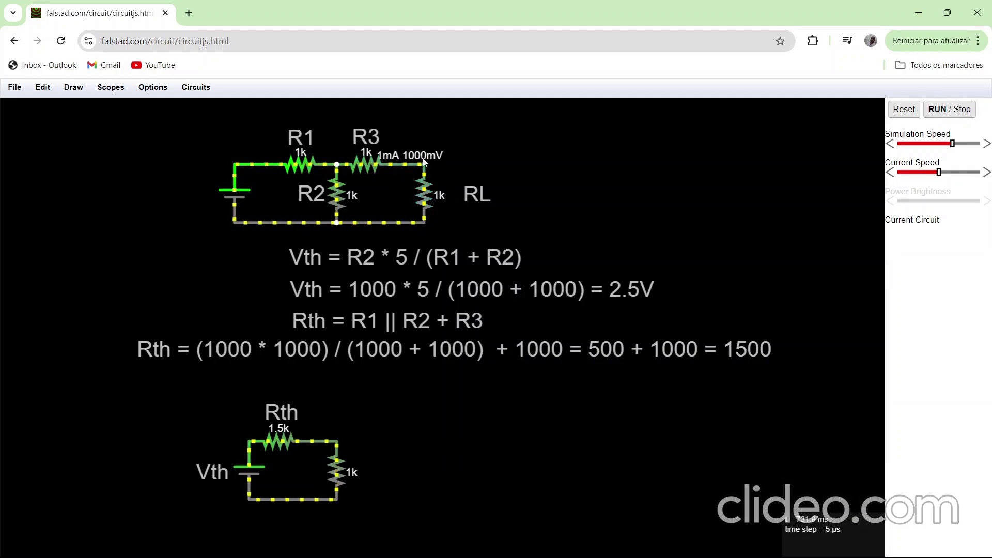
- Show both current and voltage on the top wire between Rth and the load resistor in the lower Thevenin circuit
{"action": "double_click", "coordinate": [326, 444]}
{"action": "left_click", "coordinate": [471, 321]}
{"action": "left_click", "coordinate": [479, 302]}
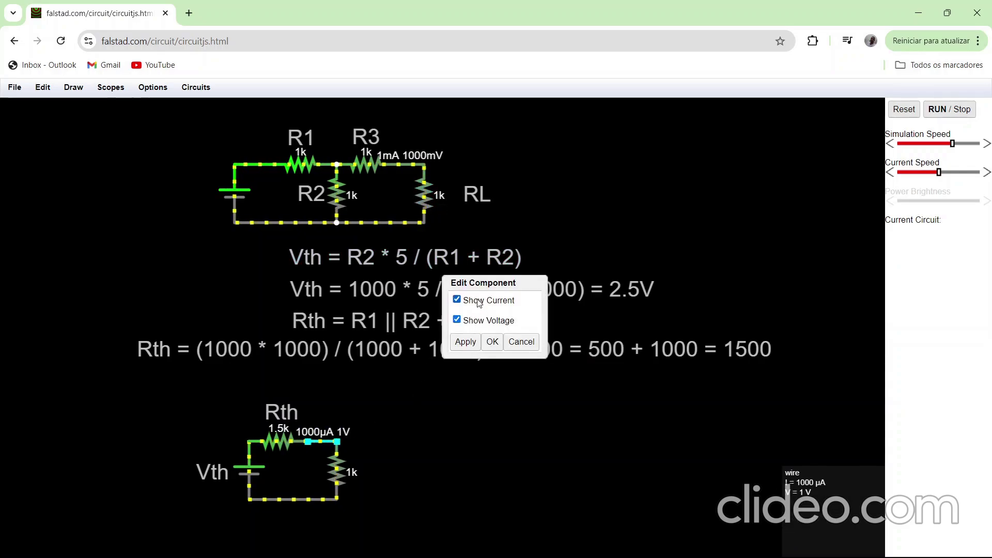
{"action": "left_click", "coordinate": [506, 342]}
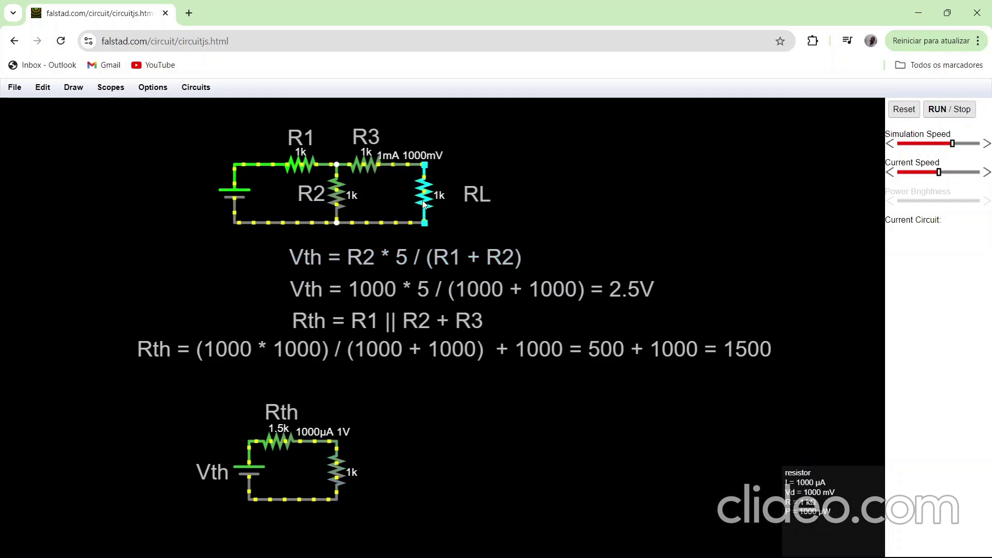
- Set the resistance of load resistor RL in the upper circuit to 10k
{"action": "double_click", "coordinate": [439, 220]}
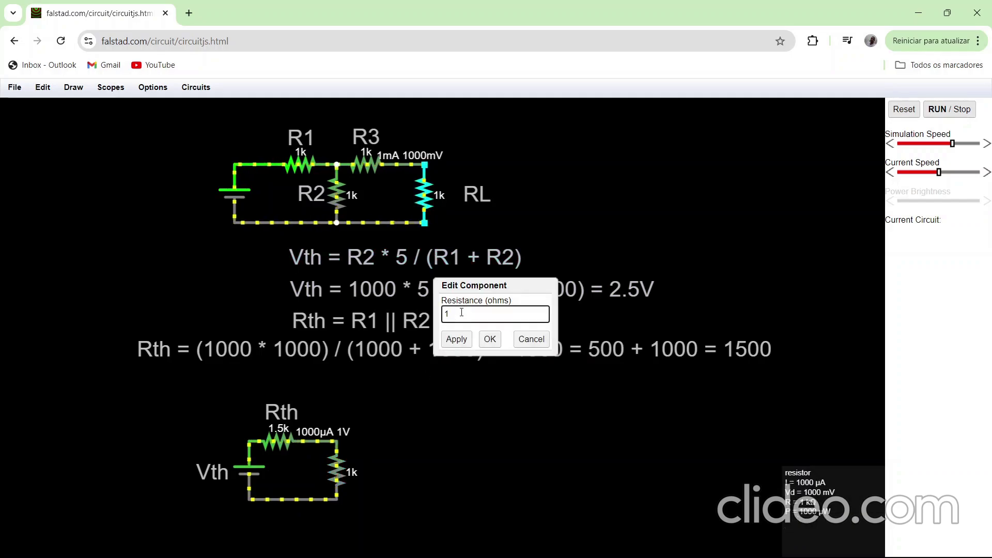
{"action": "type", "text": "10k"}
{"action": "key", "text": "Return"}
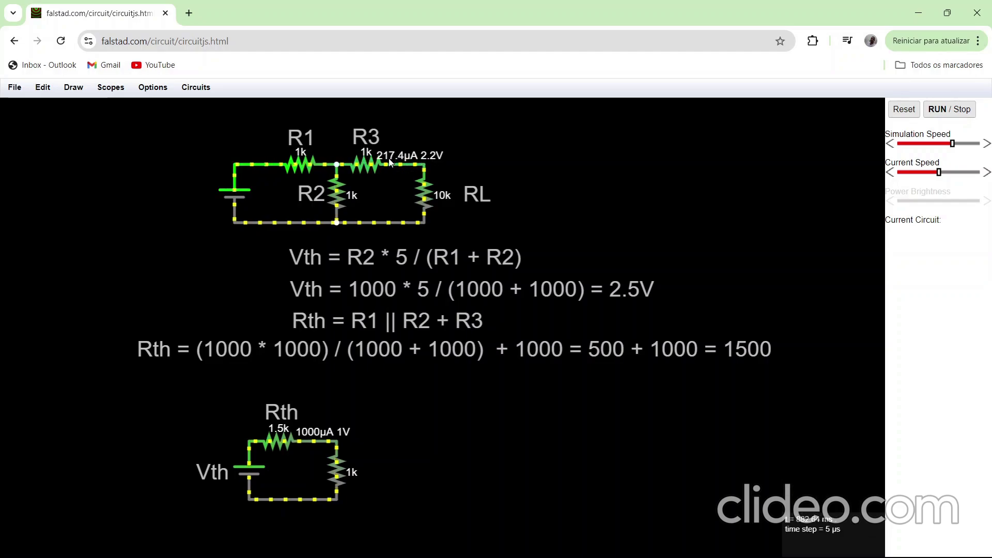
- Set the load resistor of the lower Thevenin circuit to 10k and check its current and voltage against the upper circuit
{"action": "double_click", "coordinate": [336, 470]}
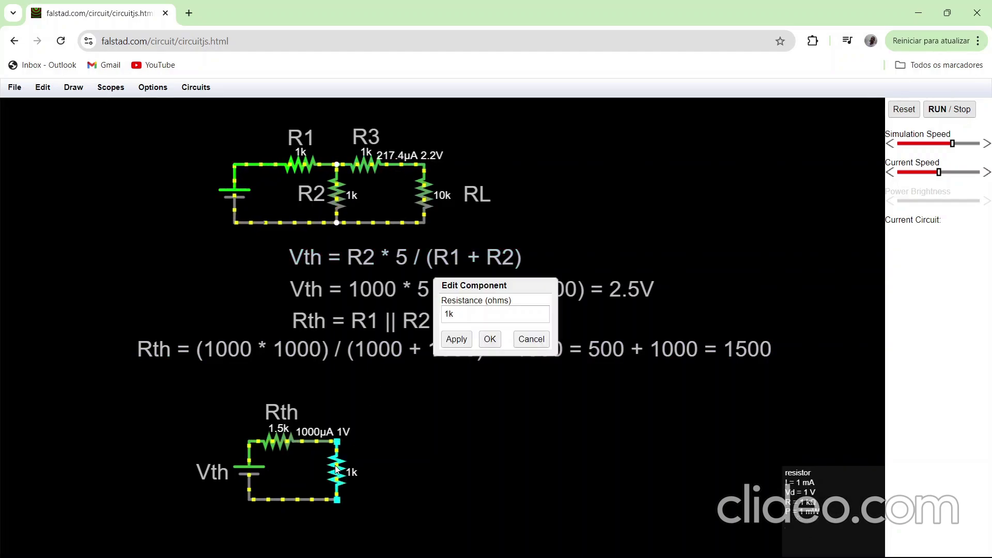
{"action": "double_click", "coordinate": [489, 321]}
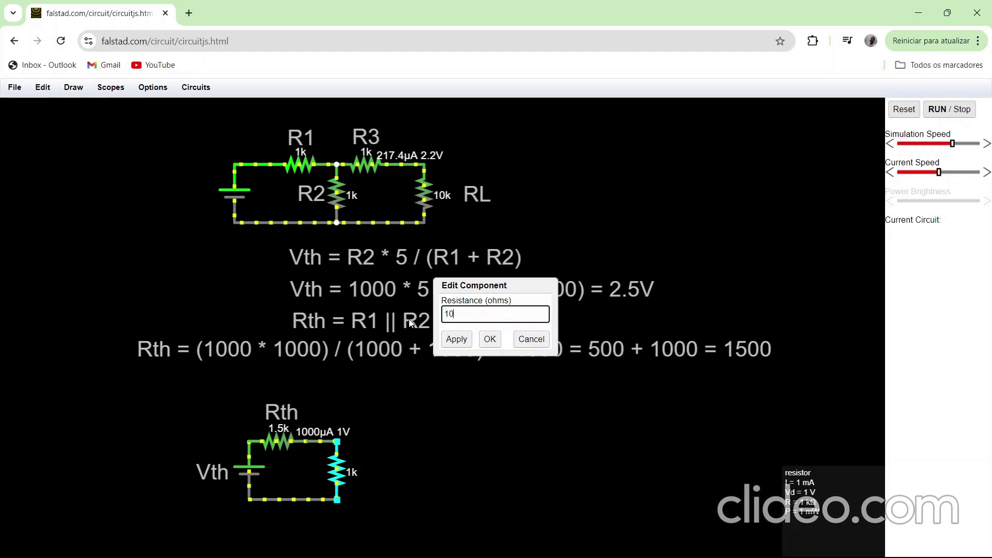
{"action": "key", "text": "Return"}
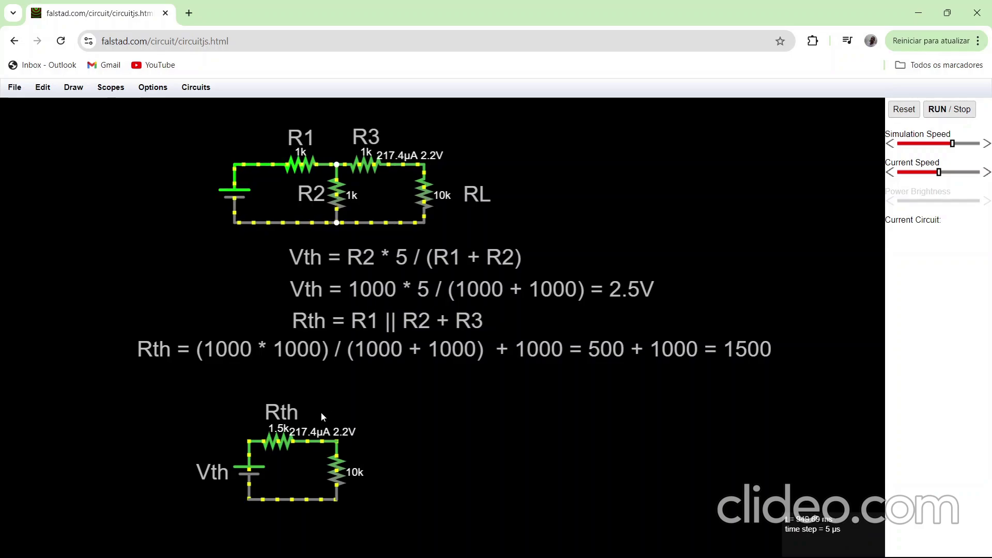
{"action": "mouse_move", "coordinate": [326, 443]}
{"action": "mouse_move", "coordinate": [339, 468]}
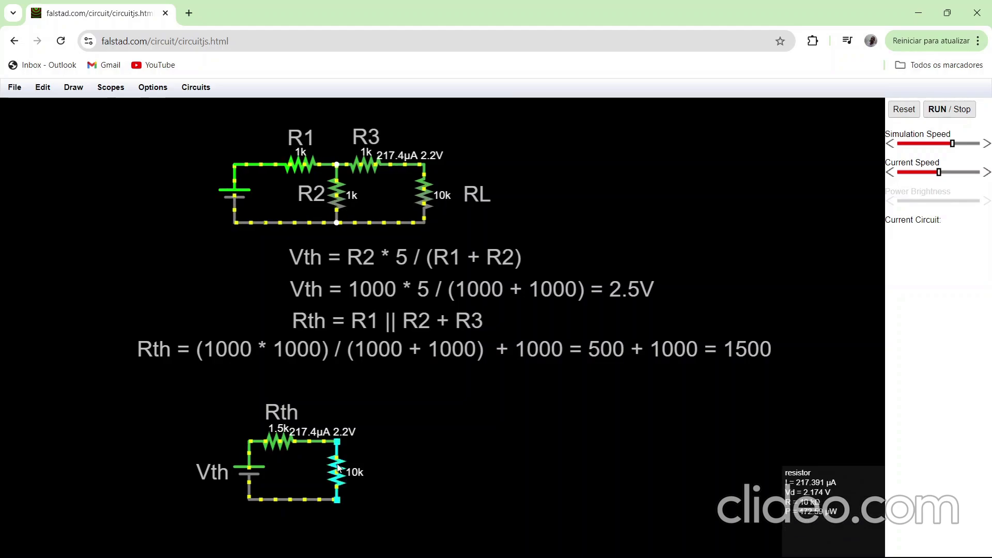